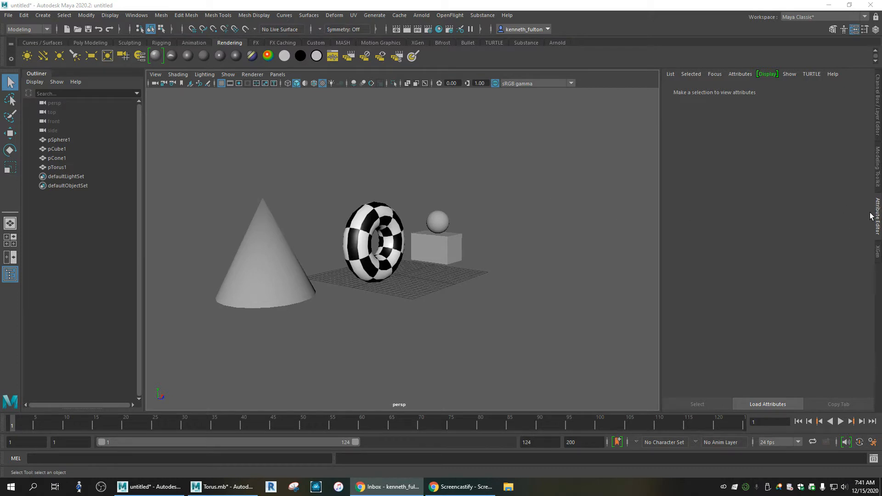
Step: Hide the Attribute Editor, show the four-view layout, and move the torus along X to the far side of the cube
left_click(878, 215)
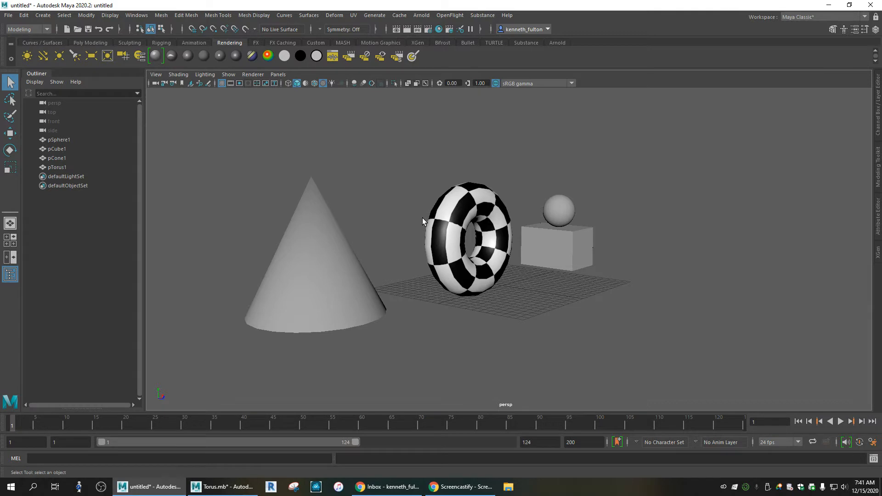
key("space")
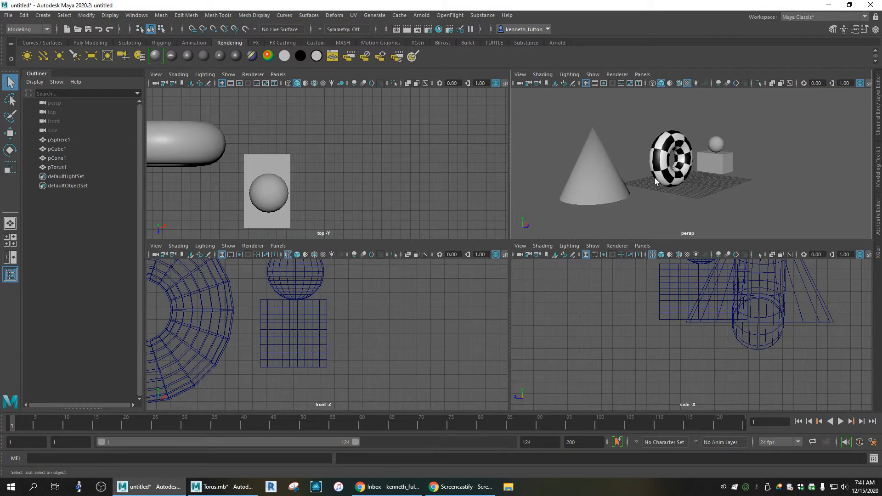
left_click(217, 153)
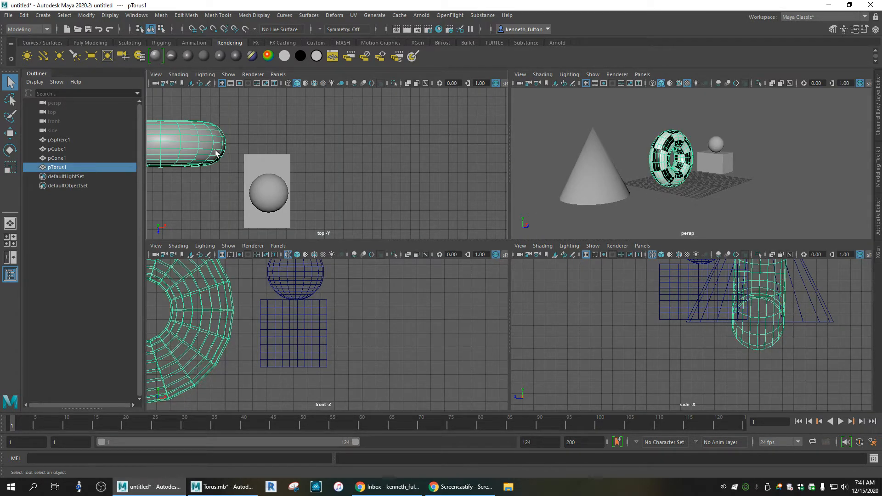
key("w")
left_click_drag(214, 145, 411, 145)
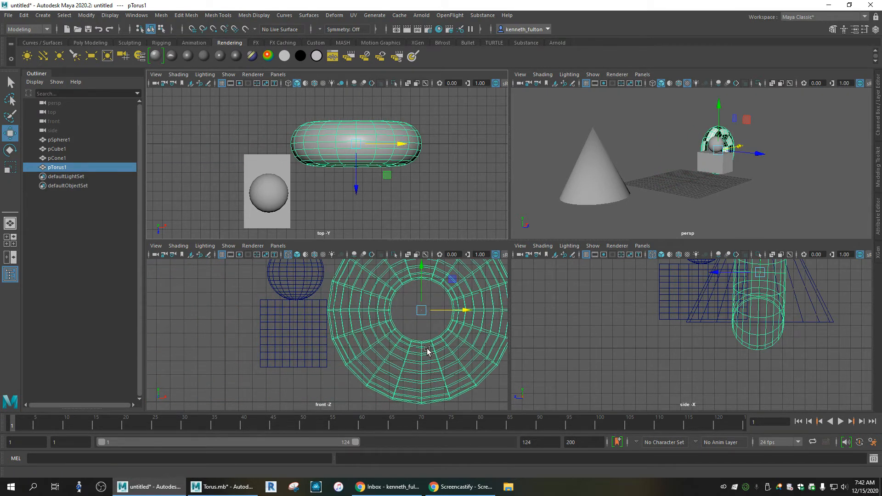
Step: Move the torus along Z and X back to the cone side of the cube, aligned with the cone in the side view
scroll(427, 352, "down", 3)
scroll(784, 347, "down", 5)
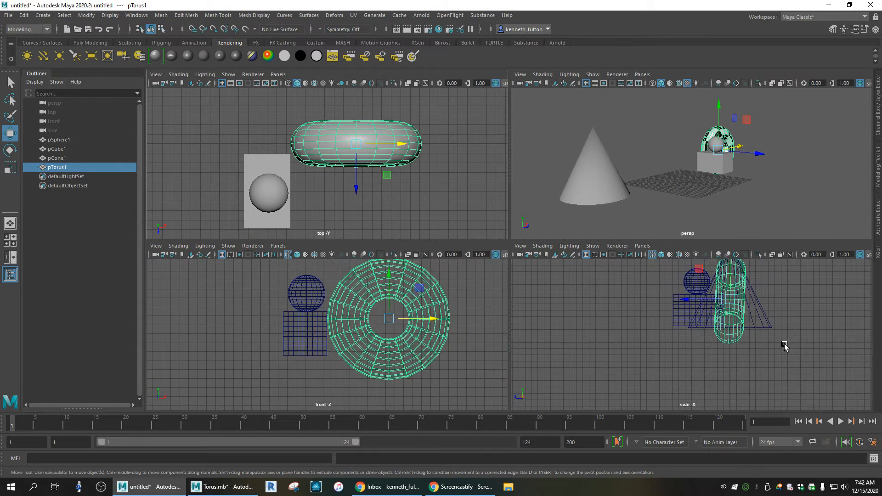
middle_click(787, 310)
middle_click_drag(786, 312, 751, 355, "alt")
middle_click_drag(427, 177, 436, 160, "alt")
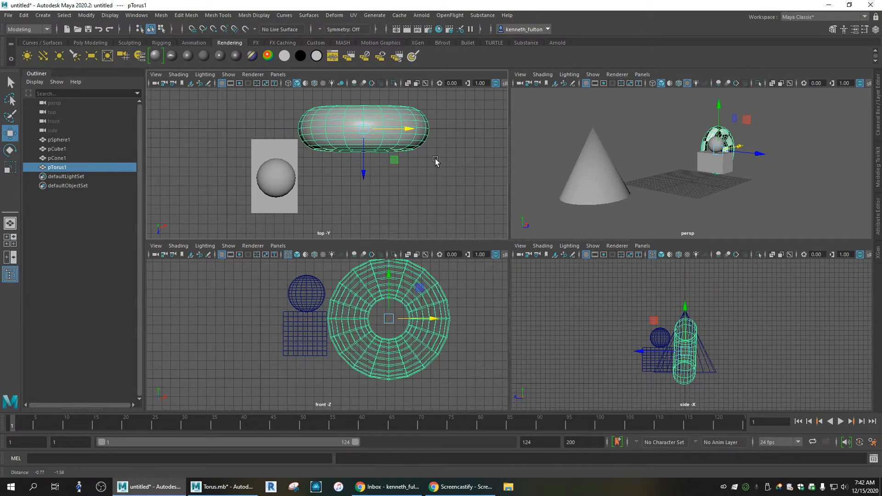
middle_click_drag(473, 317, 453, 330, "alt")
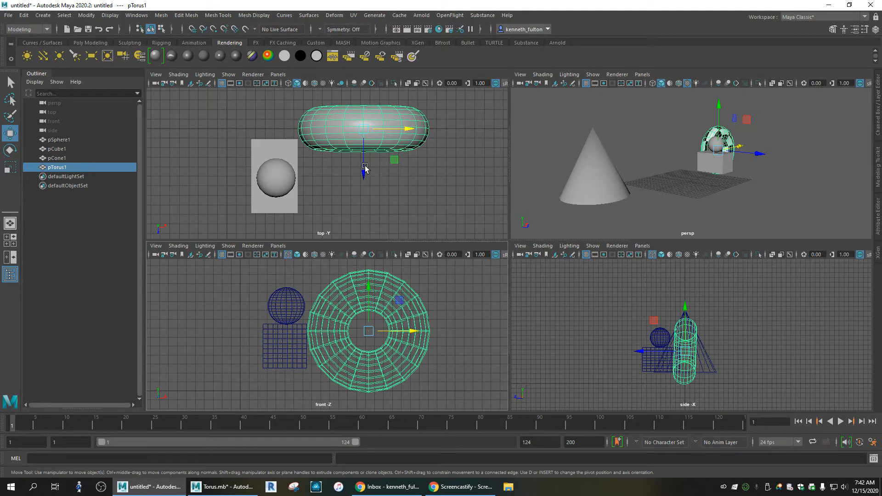
left_click_drag(365, 165, 388, 45)
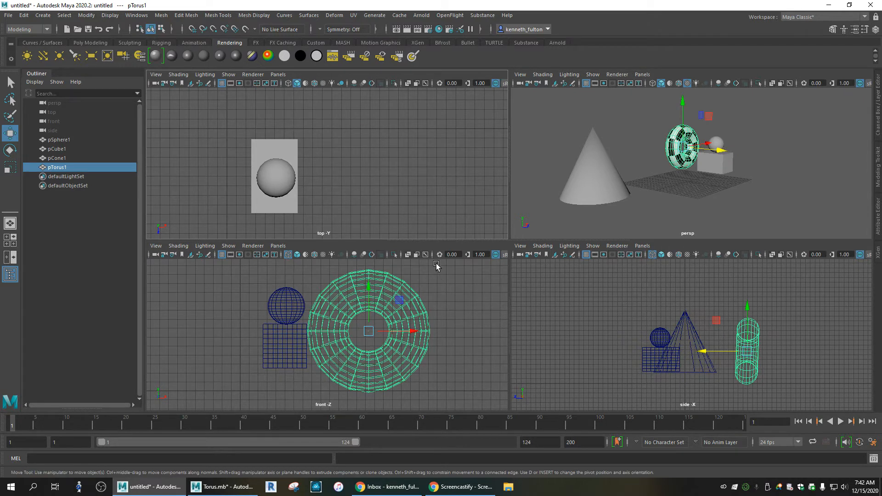
left_click_drag(713, 352, 628, 338)
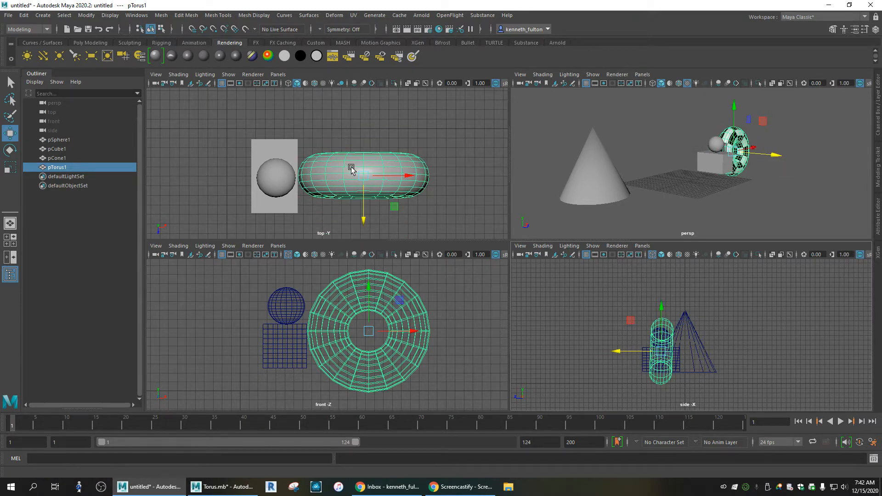
left_click_drag(413, 178, 223, 173)
left_click_drag(186, 220, 188, 177)
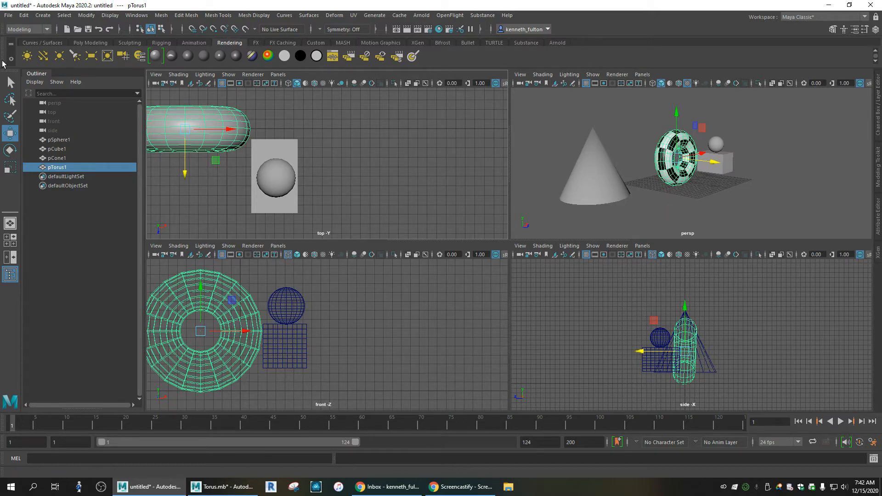
Step: Export only the selected torus as a Maya Binary file named Donut in the Maya Tutorials folder
left_click(10, 81)
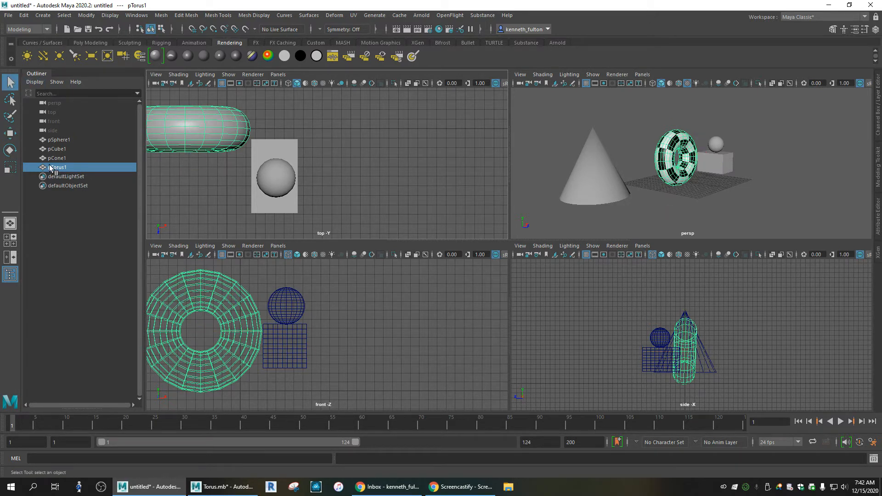
left_click(666, 156)
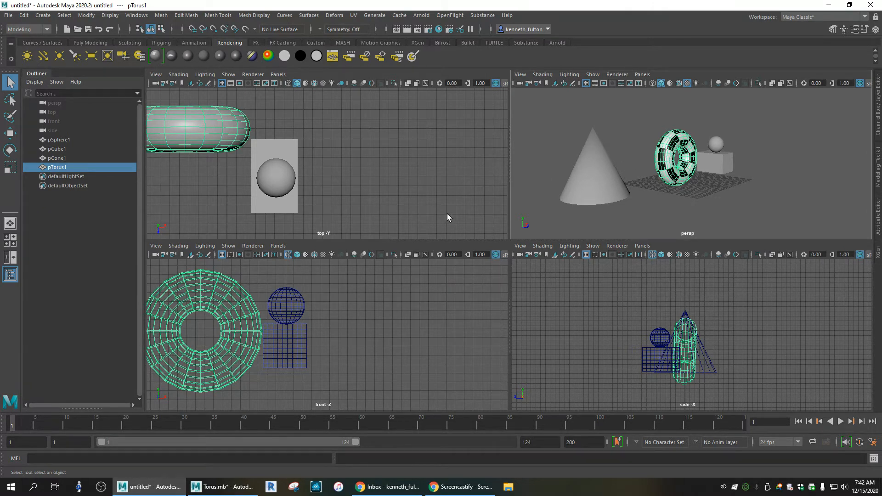
left_click(9, 16)
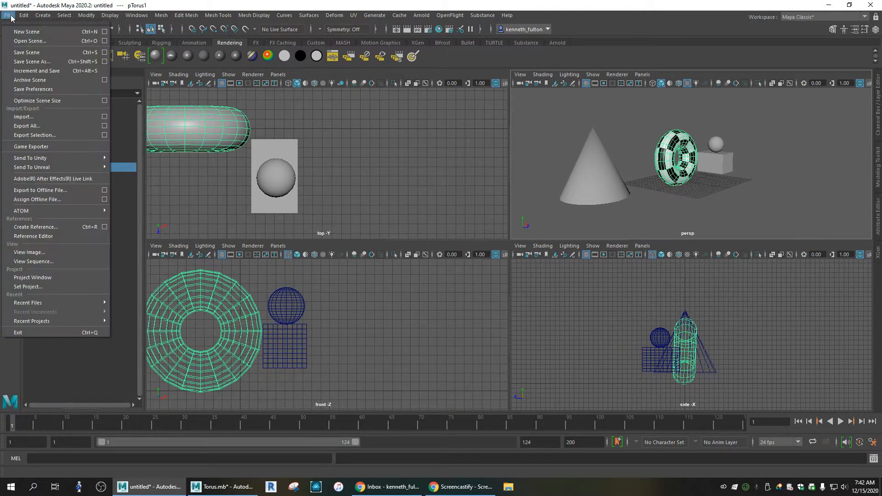
left_click(51, 139)
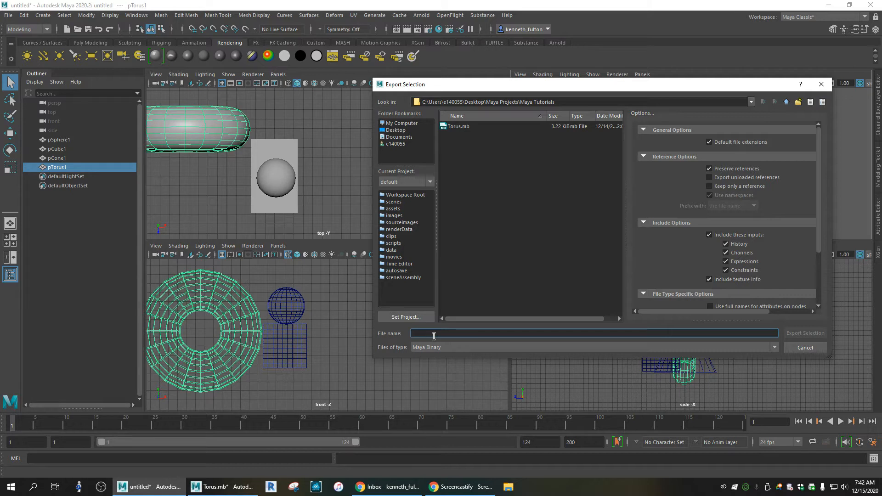
type("Donut")
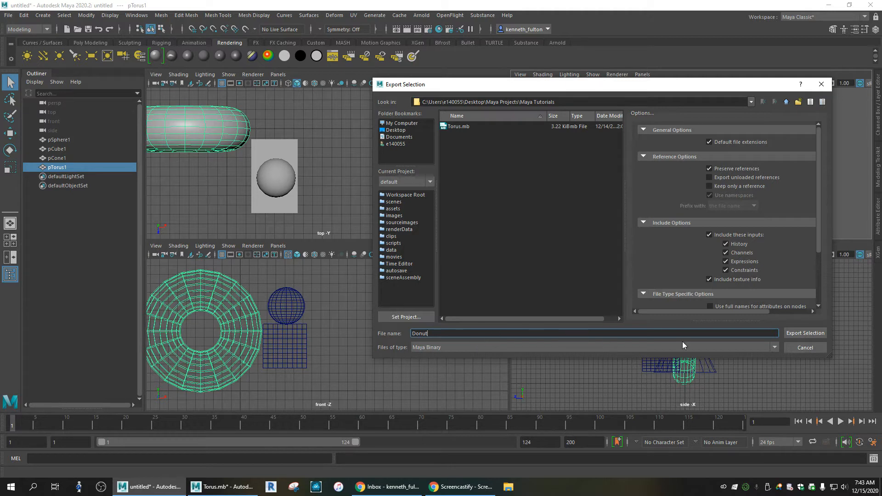
left_click(809, 333)
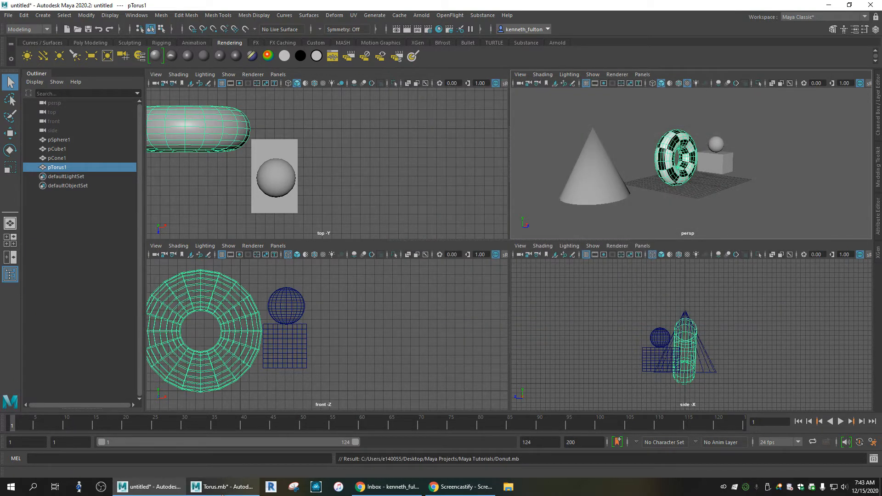
Step: Switch to File Explorer and open the Maya Tutorials folder inside Maya Projects on the Desktop
mouse_move(226, 487)
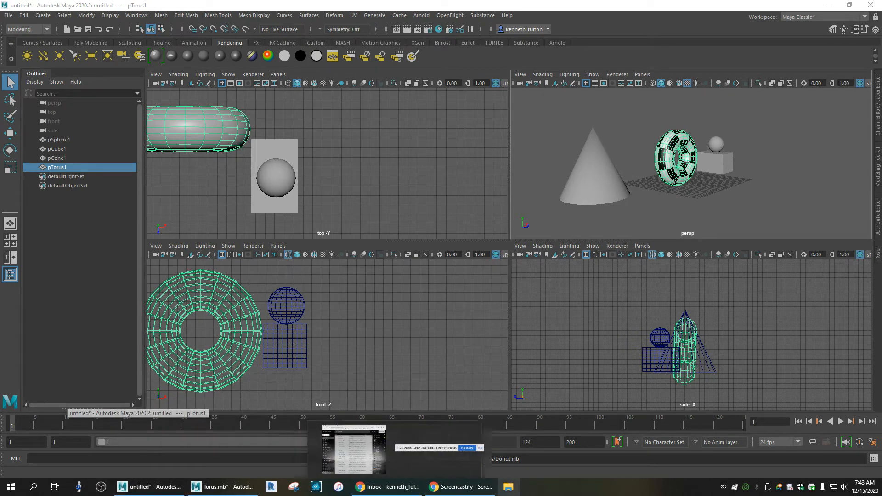
left_click(508, 487)
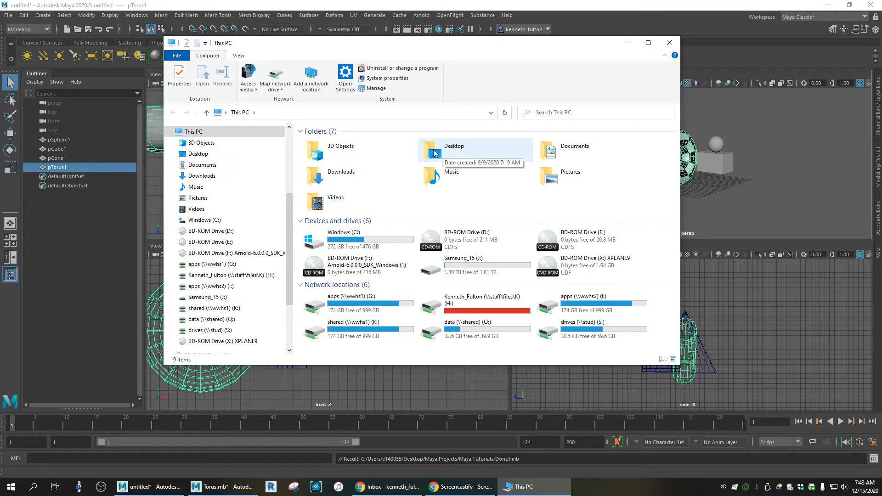
double_click(434, 153)
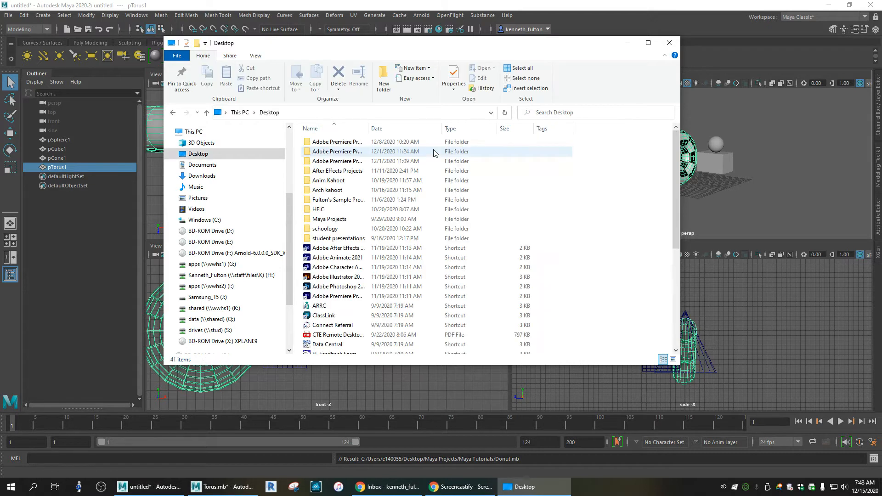
double_click(327, 219)
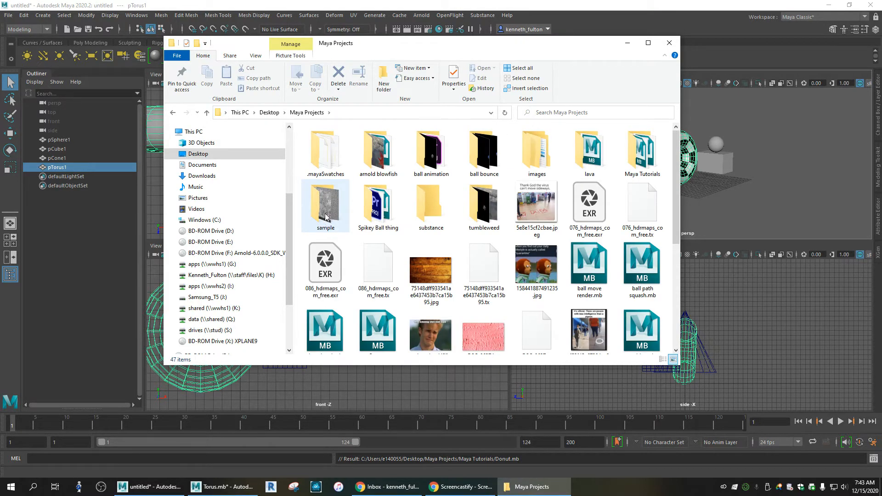
scroll(466, 288, "down", 2)
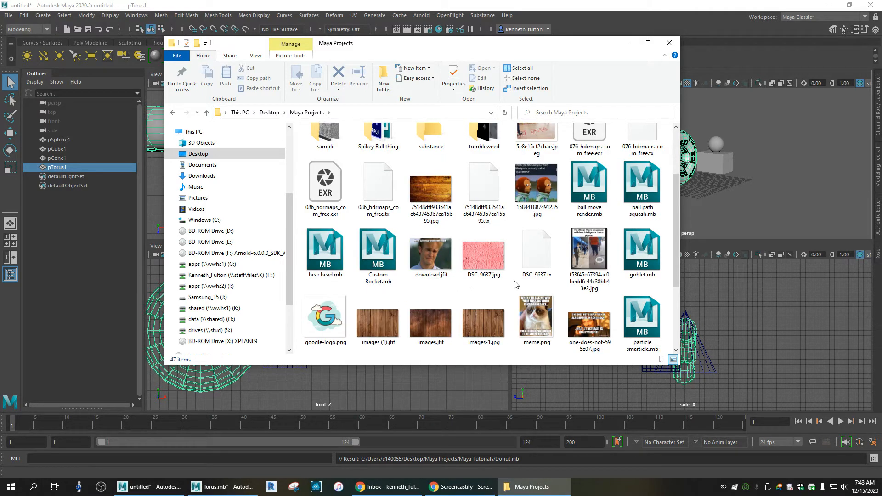
scroll(515, 284, "up", 2)
double_click(640, 150)
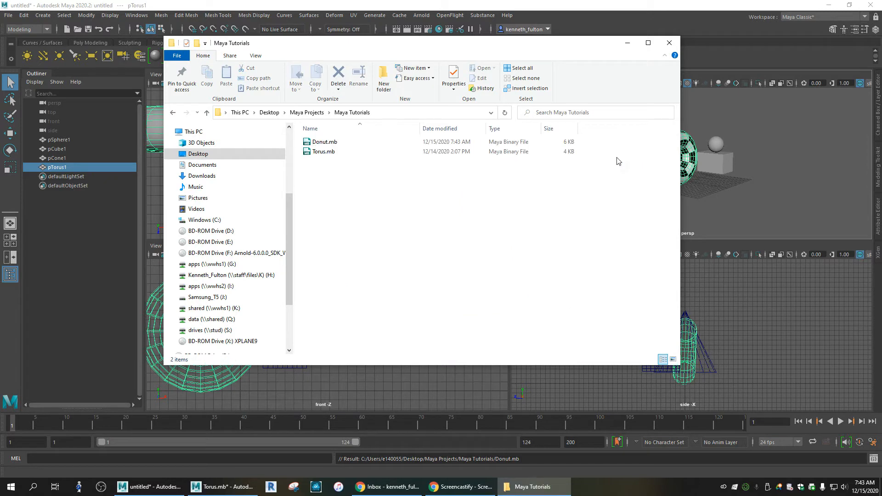
Step: Open the exported Donut.mb file in a new Maya session and maximize its window
left_click(326, 146)
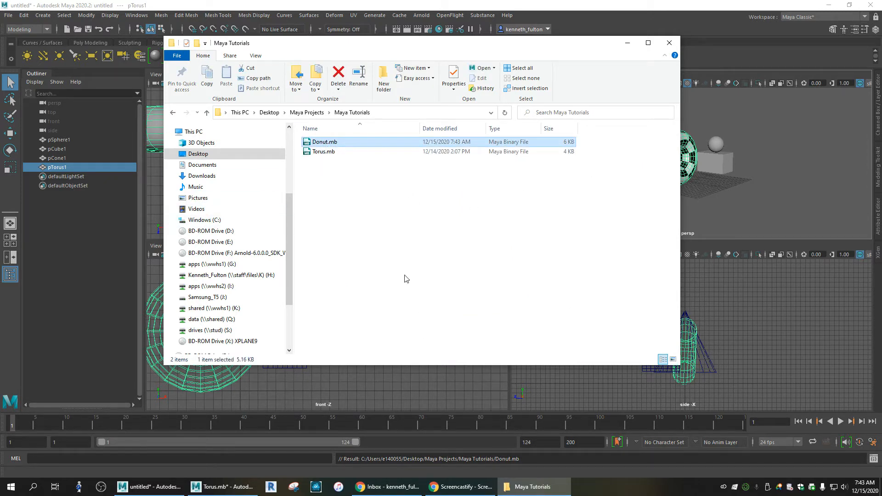
left_click(335, 145)
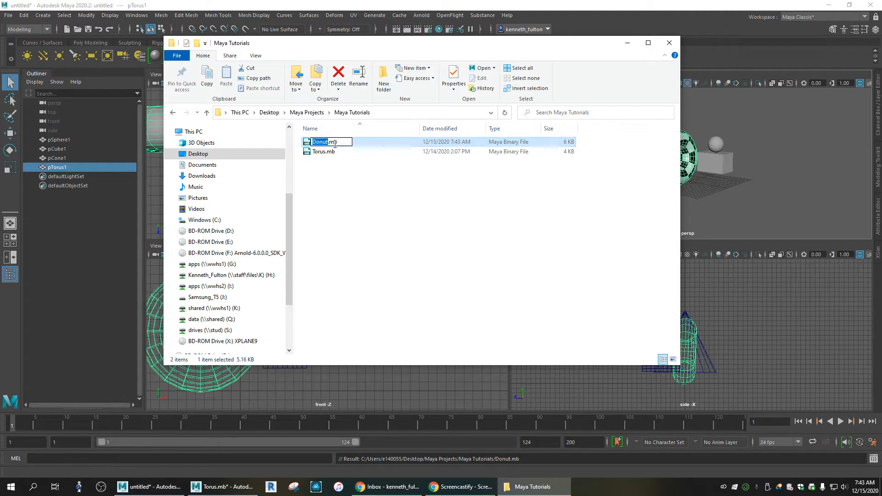
left_click(329, 242)
double_click(347, 140)
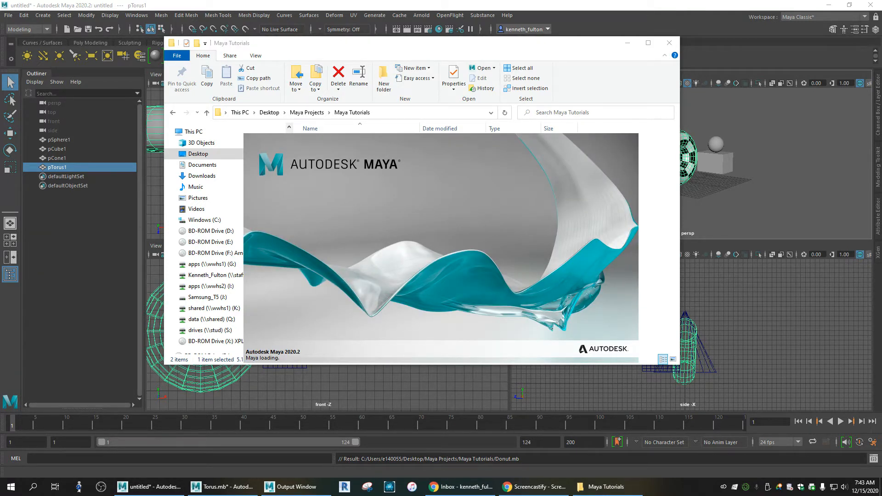
left_click(676, 43)
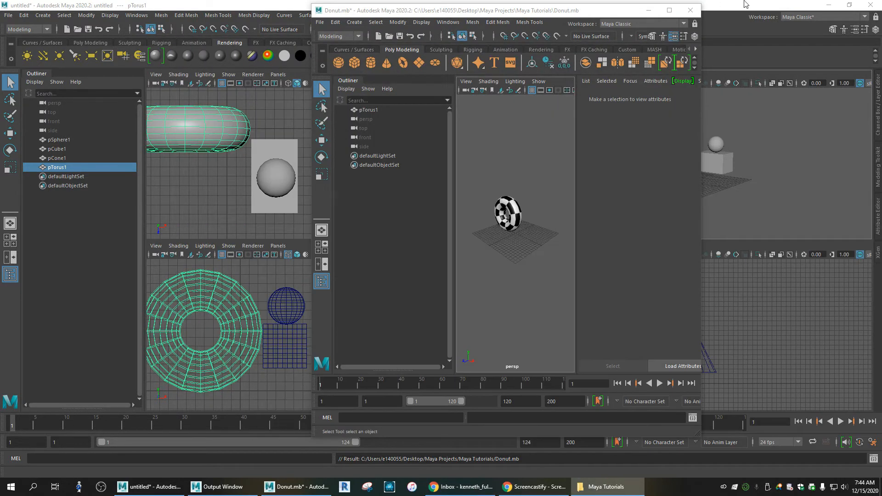
left_click_drag(616, 12, 500, 18)
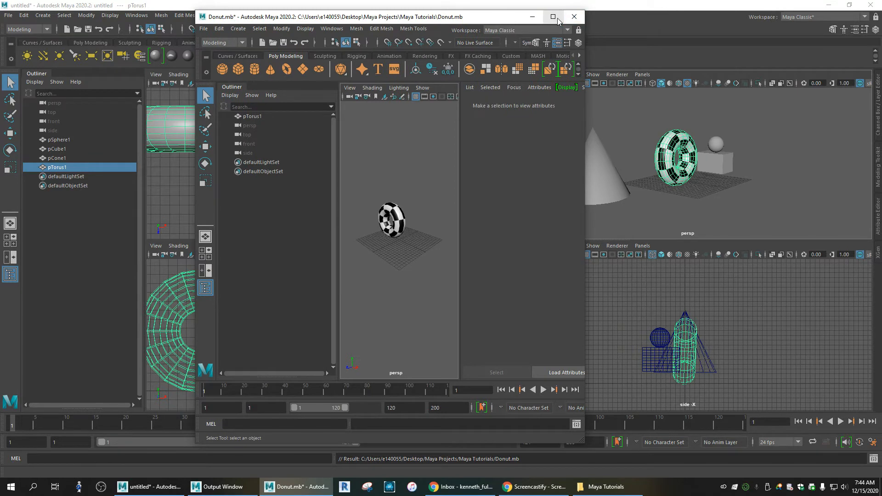
left_click(553, 17)
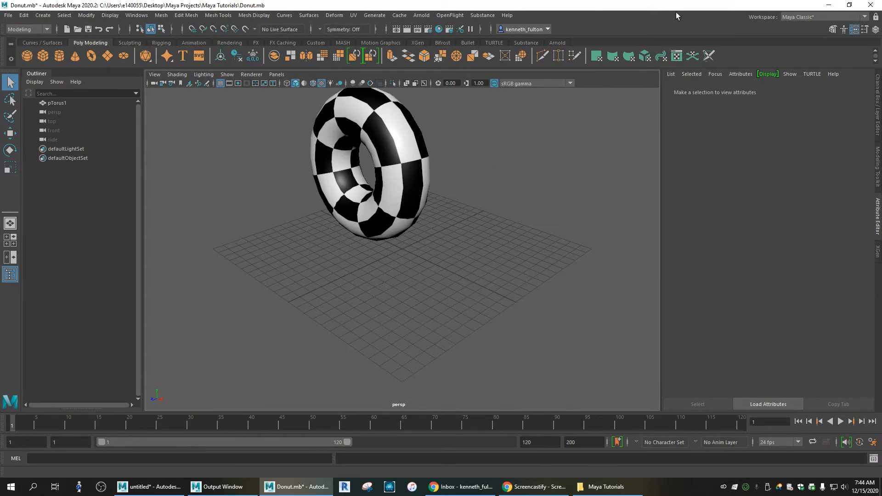
Step: Compare the torus in the original untitled scene with the one in Donut.mb, viewing both from other angles
left_click_drag(634, 9, 330, 72)
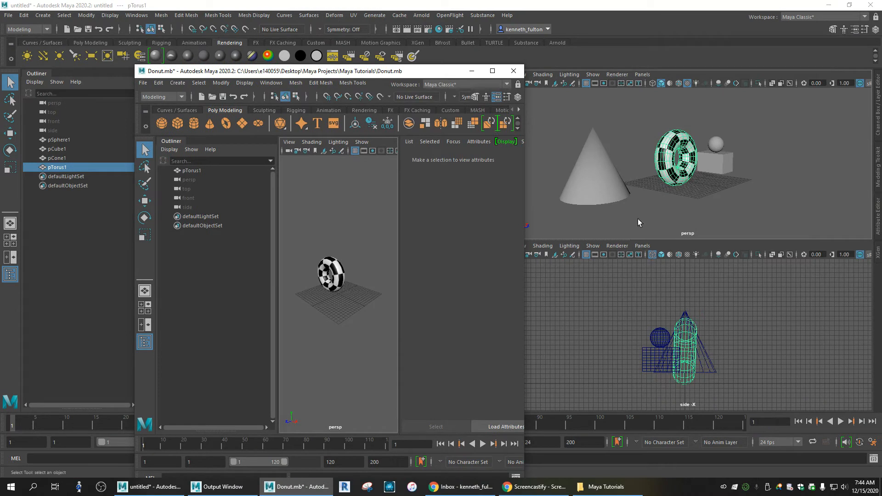
left_click(675, 212)
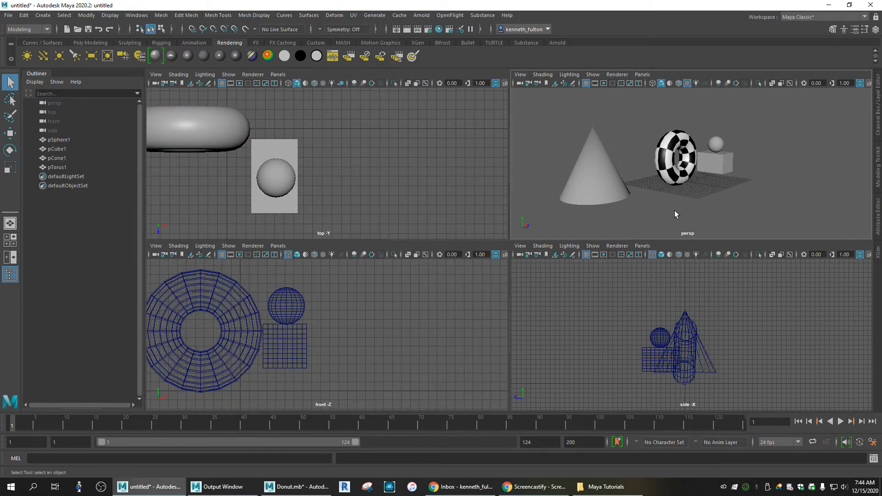
left_click_drag(738, 181, 676, 215, "alt")
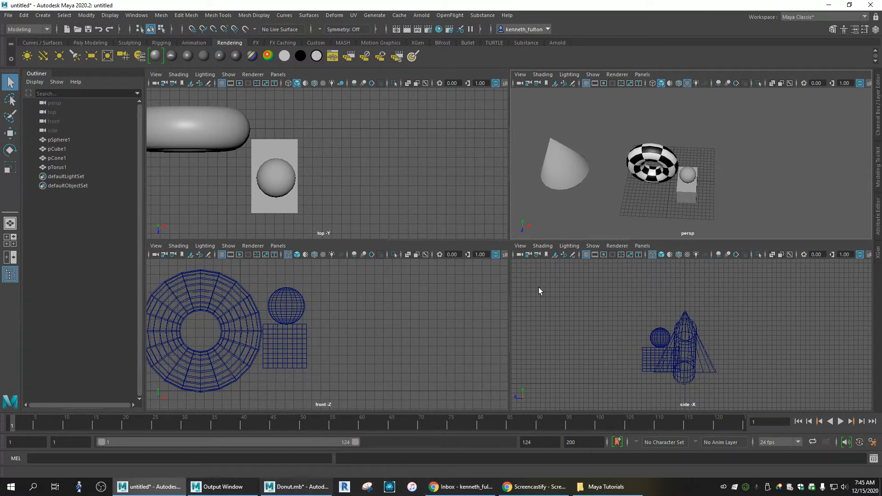
left_click(301, 487)
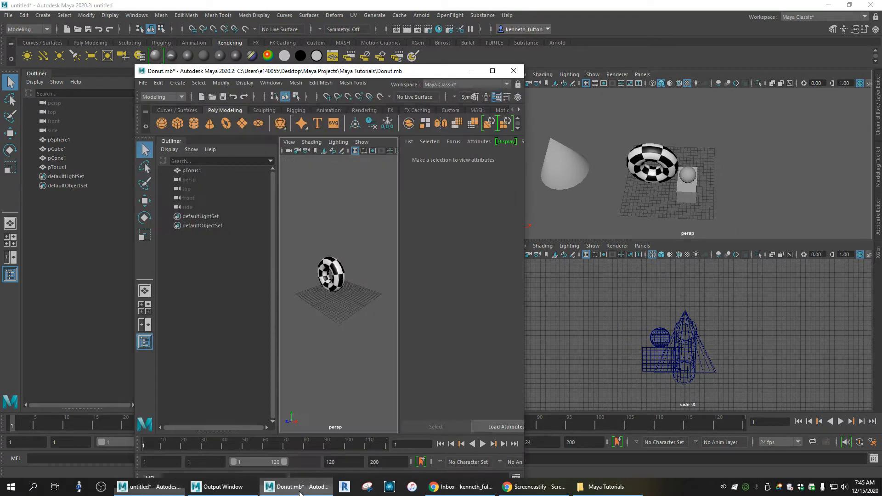
left_click(492, 71)
left_click_drag(399, 241, 429, 269, "alt")
scroll(432, 267, "down", 5)
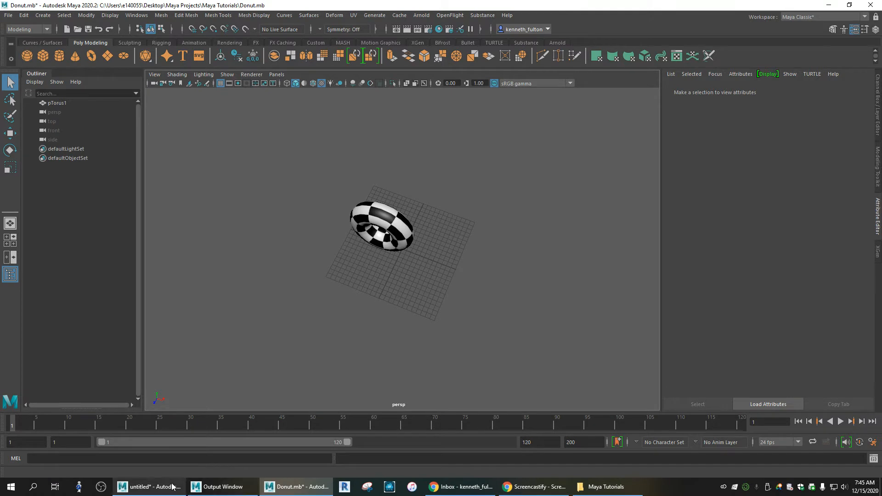
left_click(223, 493)
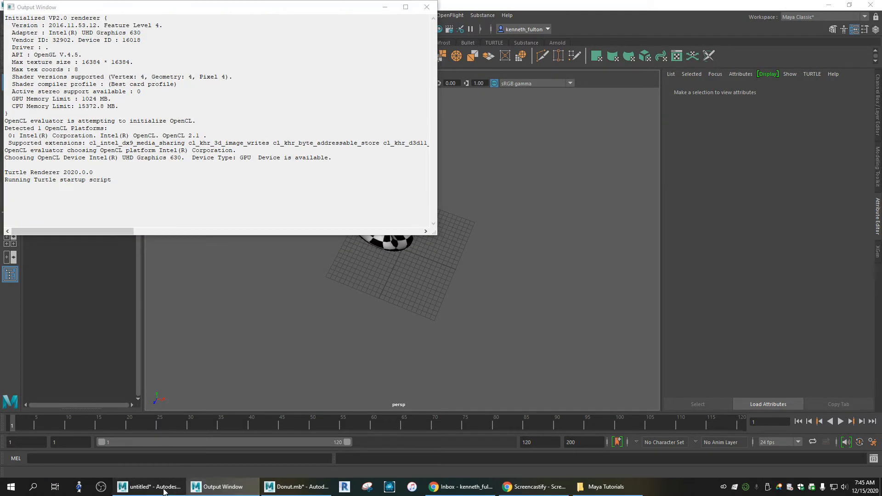
left_click(149, 486)
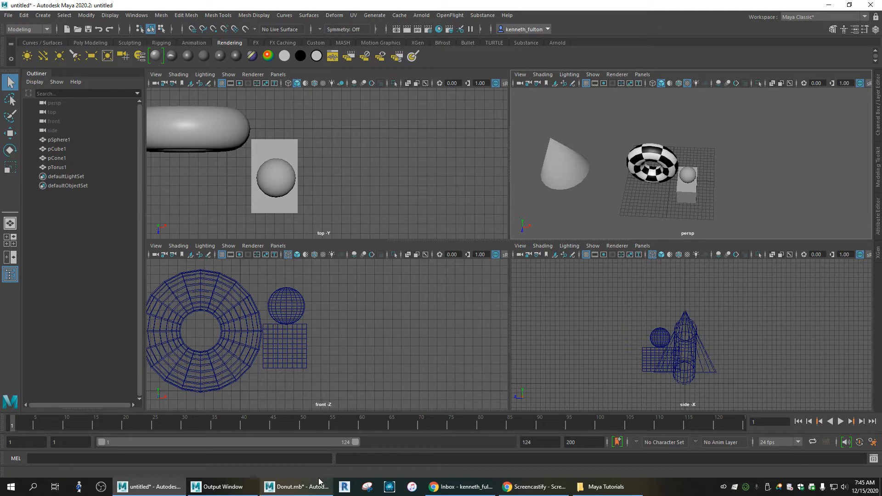
Step: Switch to the Donut.mb scene and hide the Attribute Editor to enlarge the perspective view of the torus
mouse_move(311, 483)
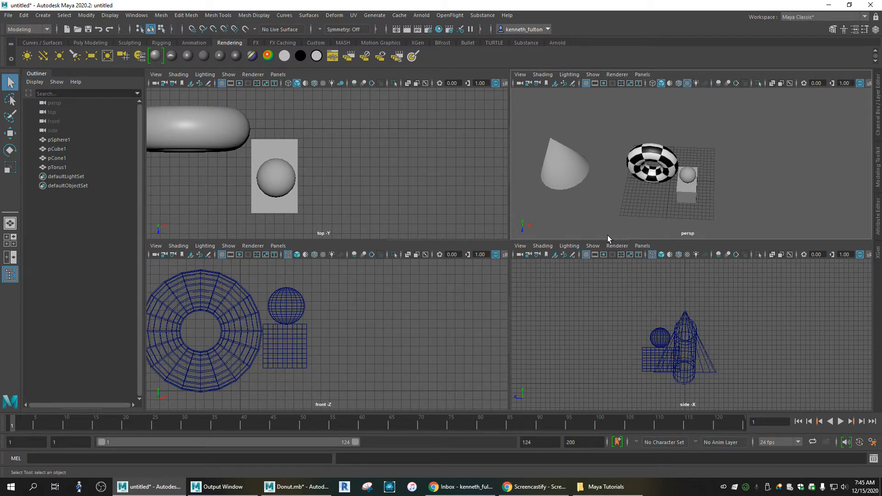
left_click(302, 490)
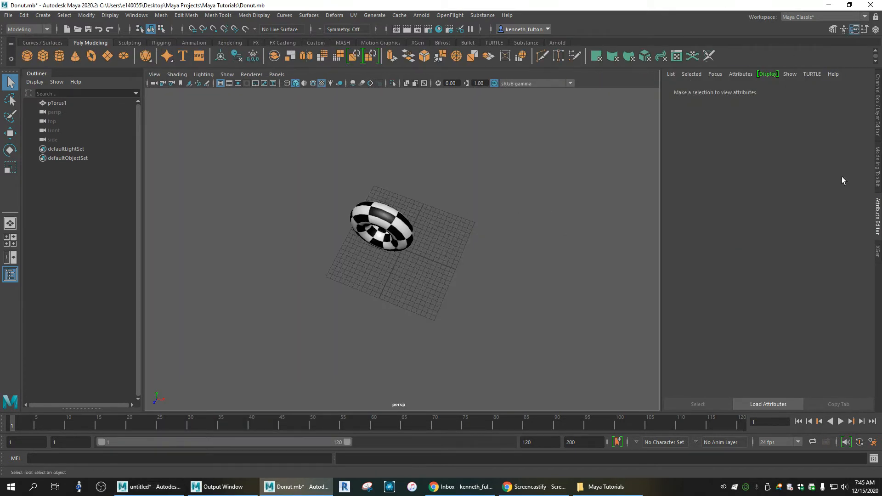
left_click(878, 216)
left_click_drag(512, 290, 583, 270, "alt")
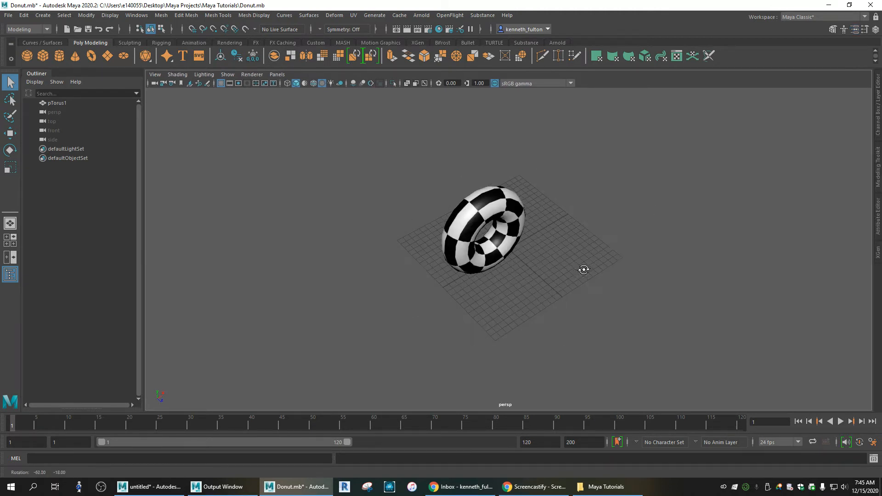
Step: Import lava_lamp.mb from the lava folder inside Maya Projects on the Desktop into the Donut.mb scene
left_click(10, 15)
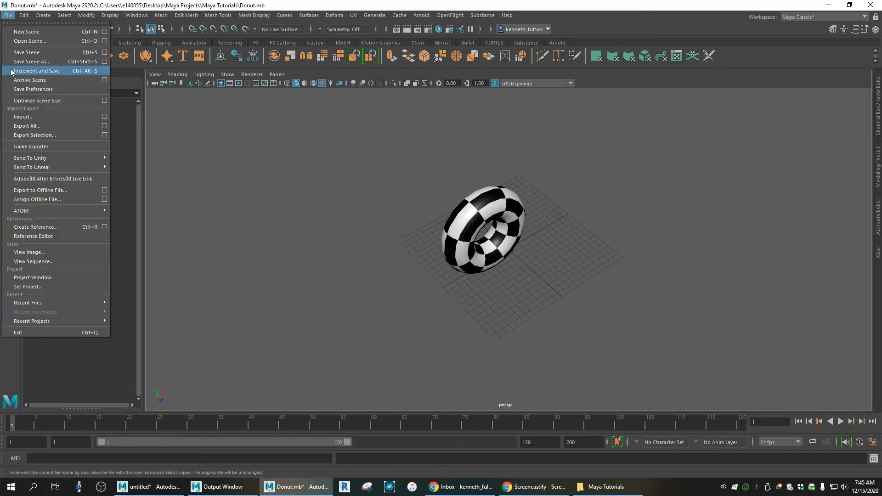
left_click(24, 117)
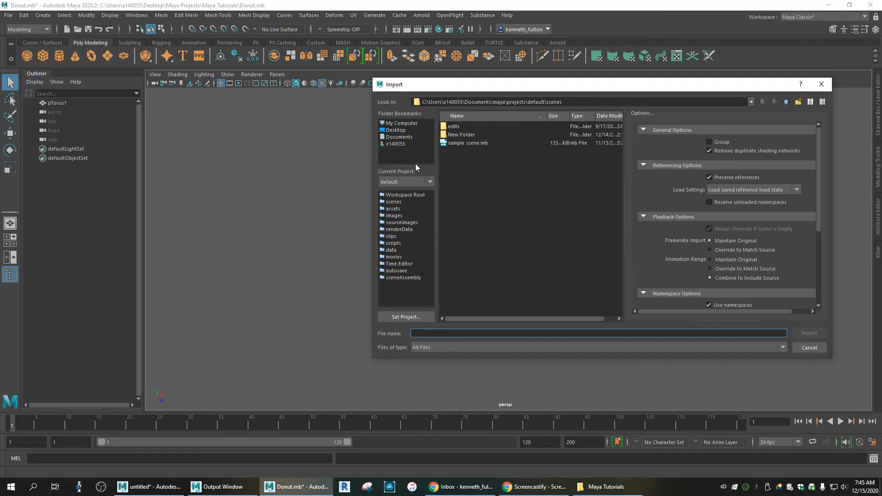
left_click(394, 130)
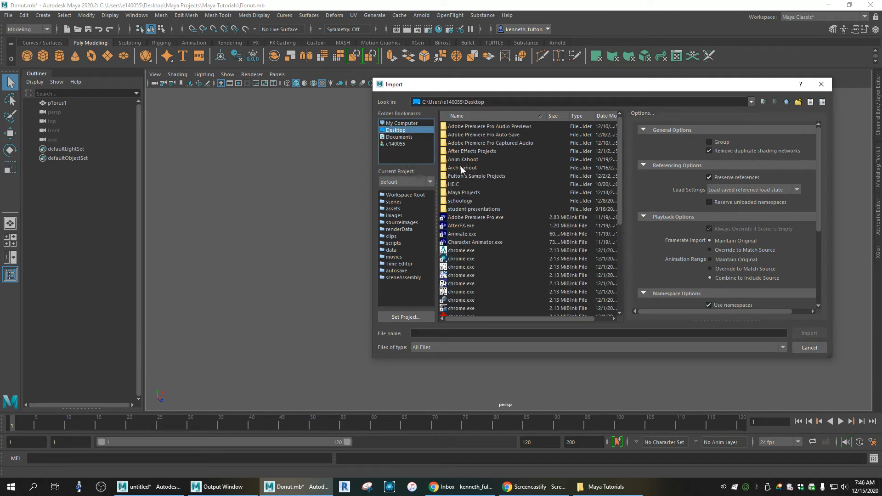
double_click(460, 193)
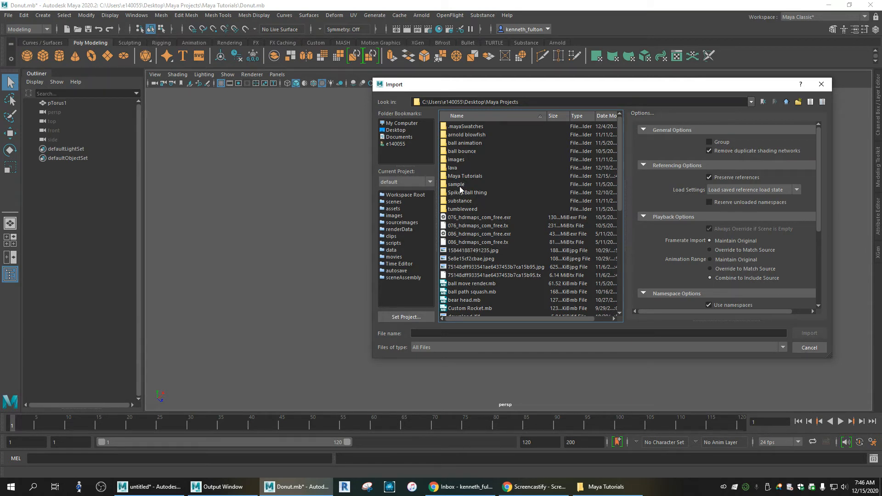
double_click(448, 167)
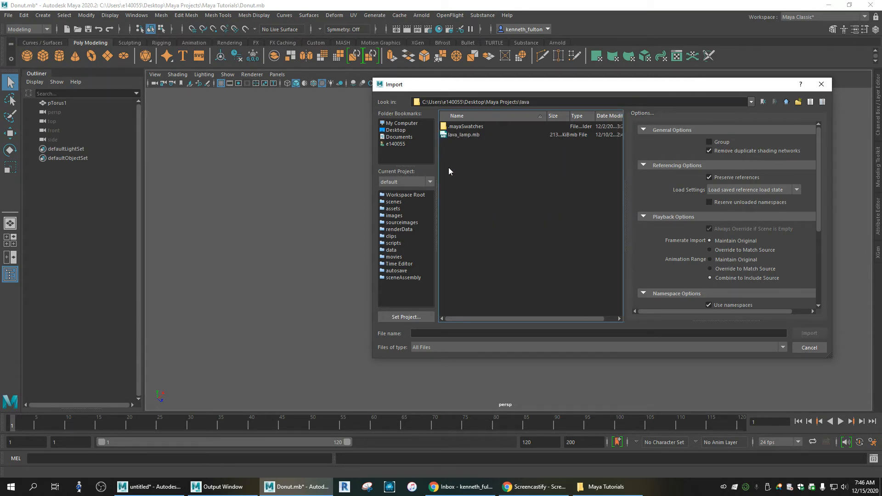
left_click(455, 135)
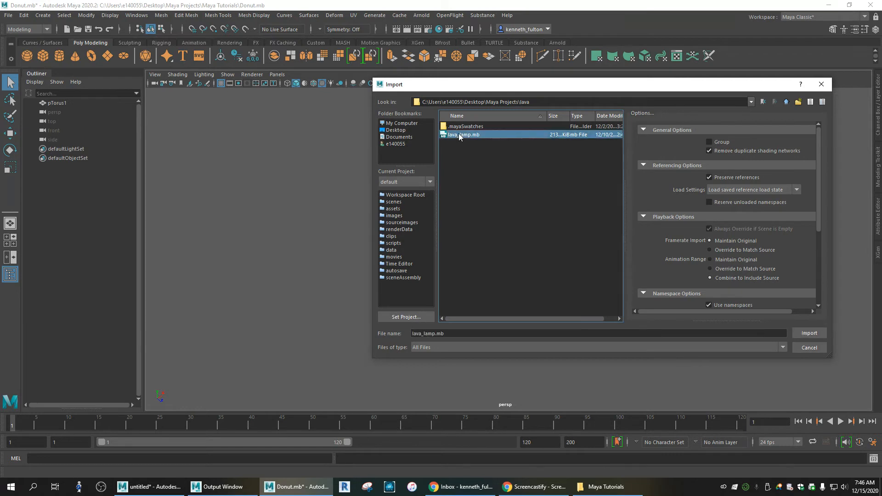
left_click(809, 334)
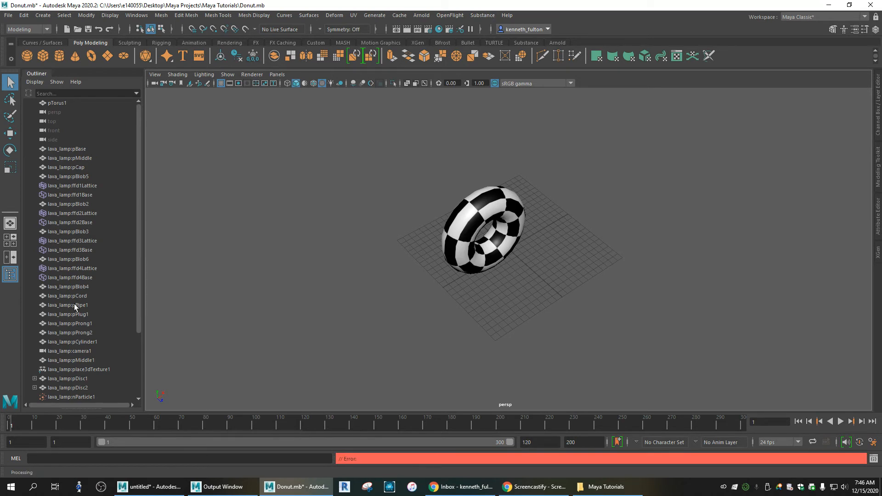
Step: Move the checkered torus out of the lava lamp's base so it stands clear beside the lamp on the floor
scroll(484, 276, "down", 10)
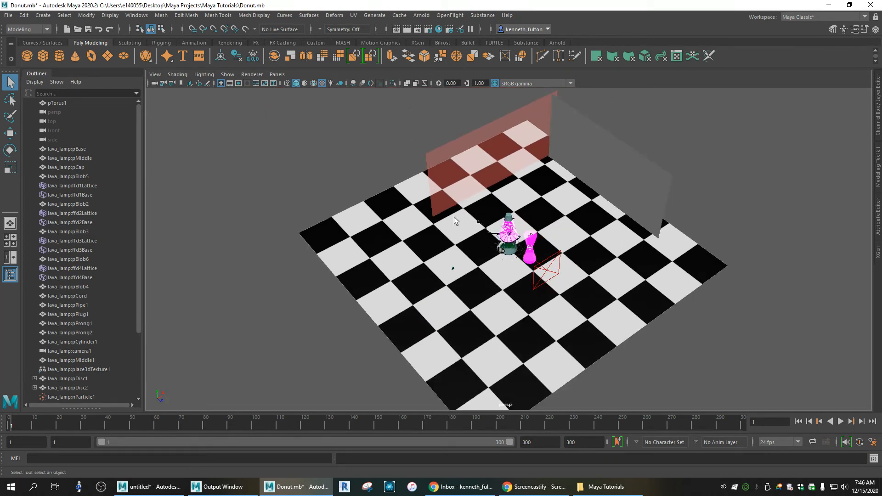
scroll(504, 289, "up", 5)
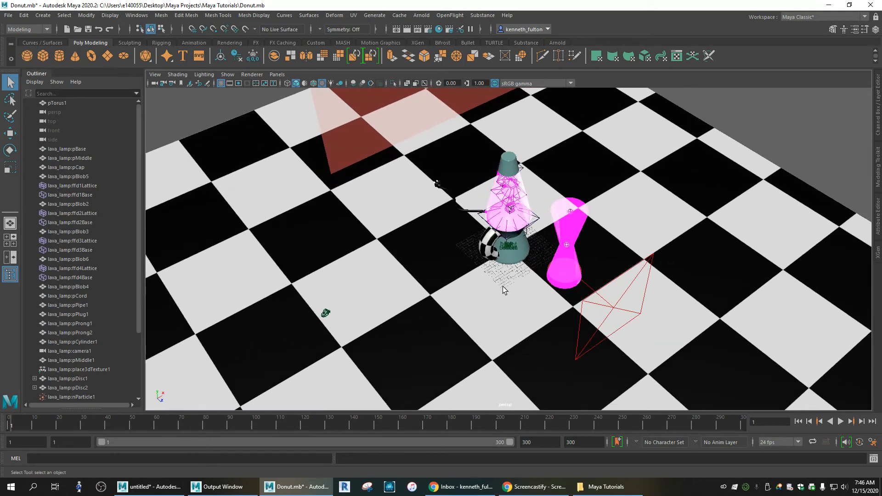
left_click(487, 249)
scroll(496, 260, "up", 4)
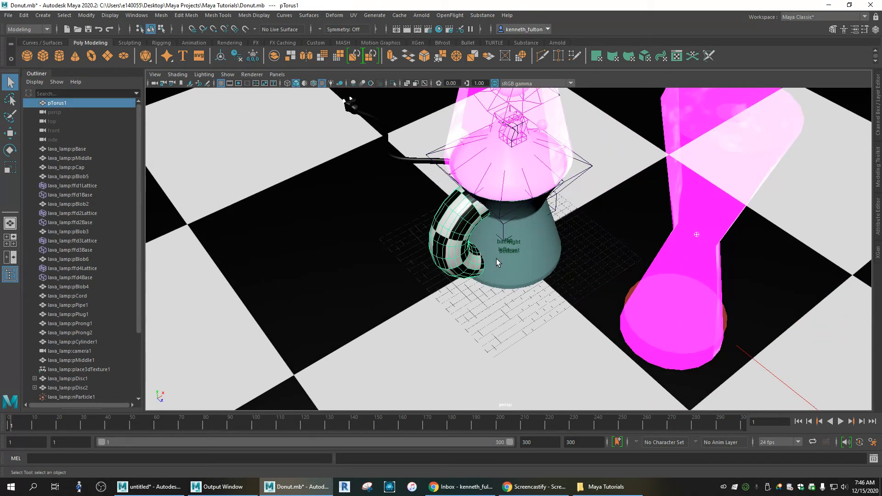
scroll(593, 297, "down", 6)
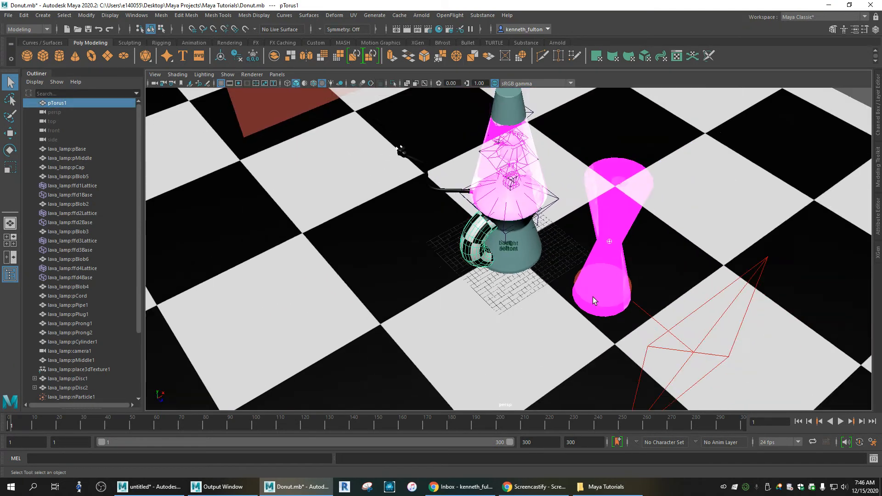
left_click_drag(492, 289, 540, 270, "alt")
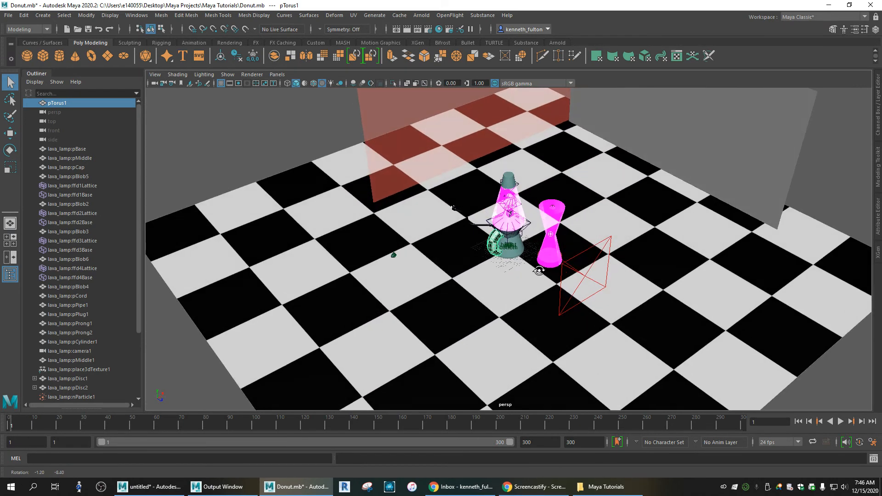
scroll(492, 251, "up", 6)
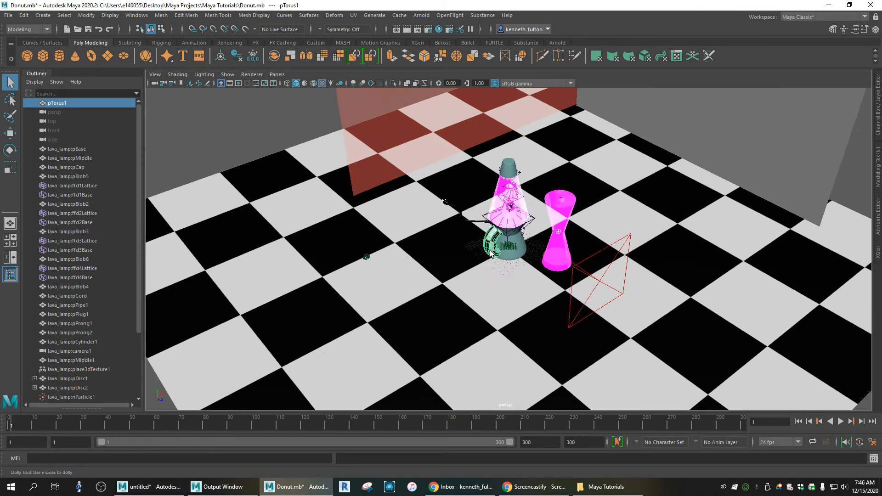
key("w")
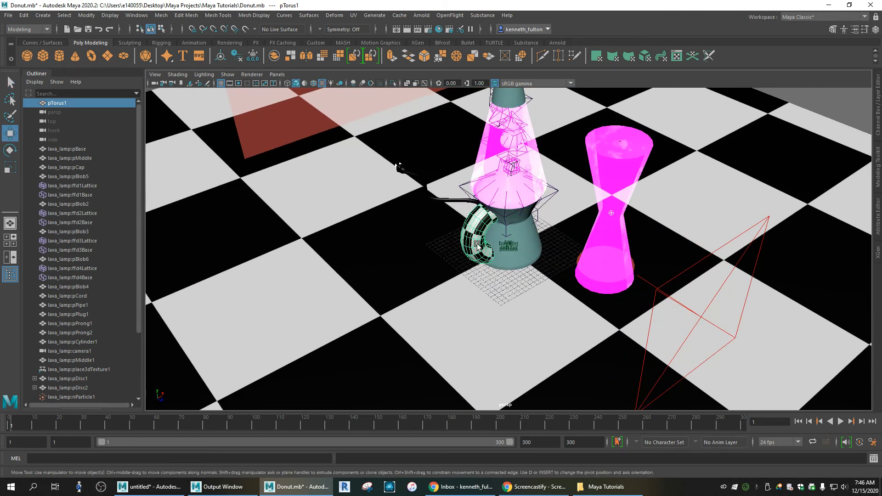
left_click_drag(492, 226, 424, 263)
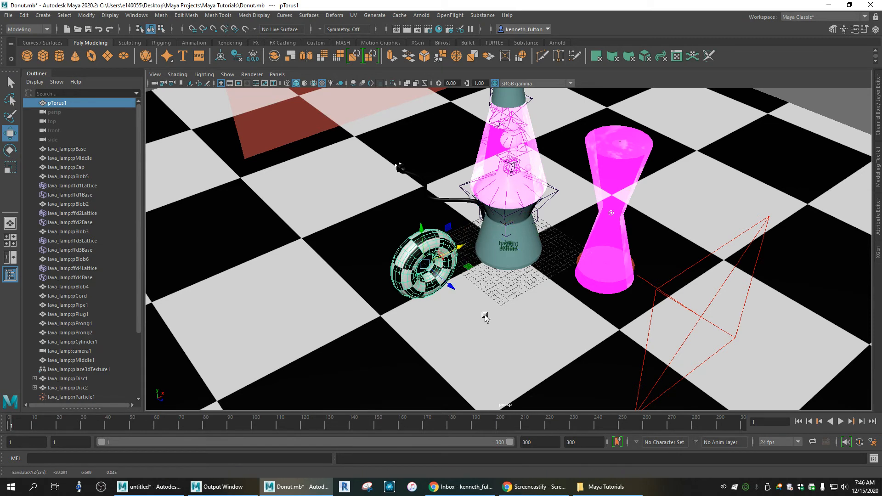
Step: Frame the torus, both lamp shapes and the walls in a low perspective view, render it with Arnold, and close the render
left_click_drag(479, 328, 492, 312, "alt")
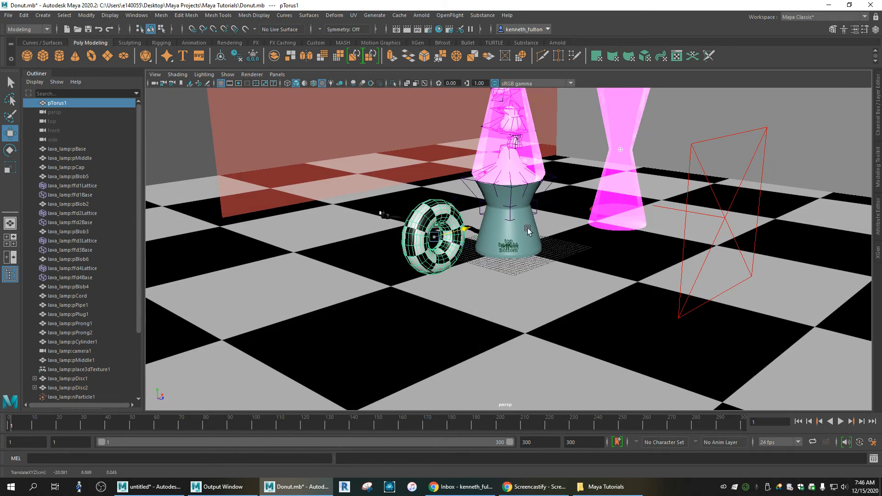
left_click_drag(527, 230, 495, 288, "alt")
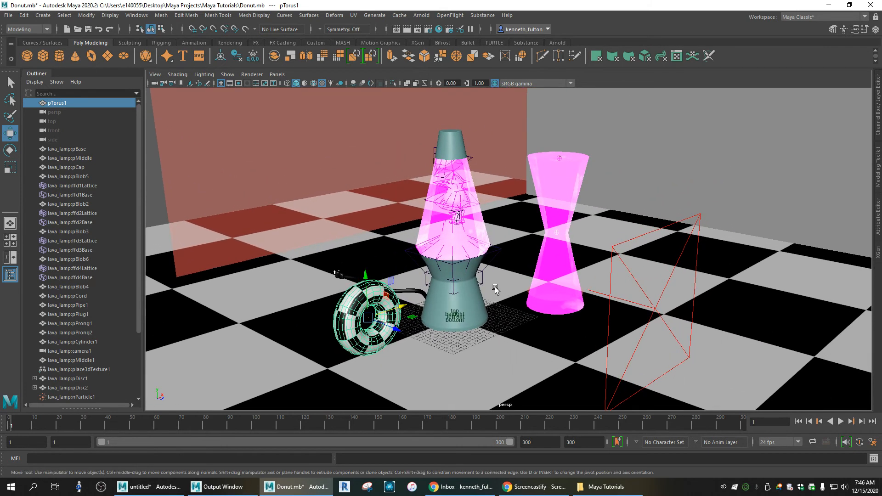
scroll(495, 288, "down", 3)
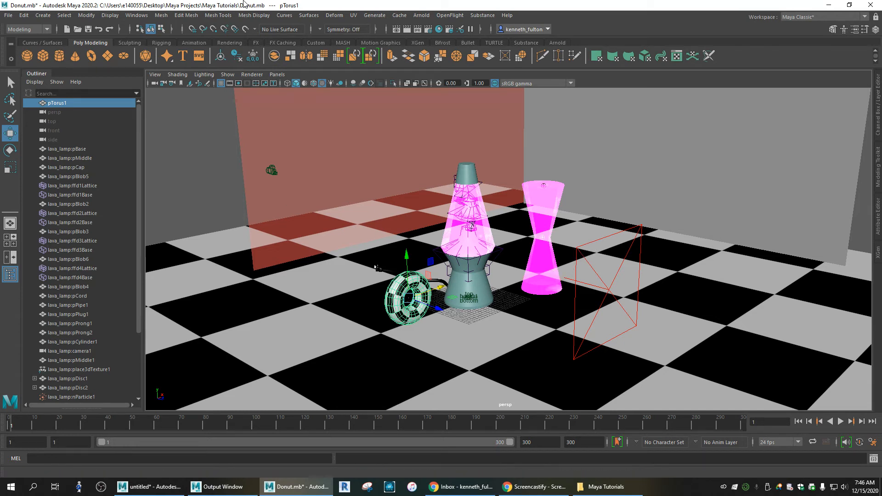
left_click(406, 29)
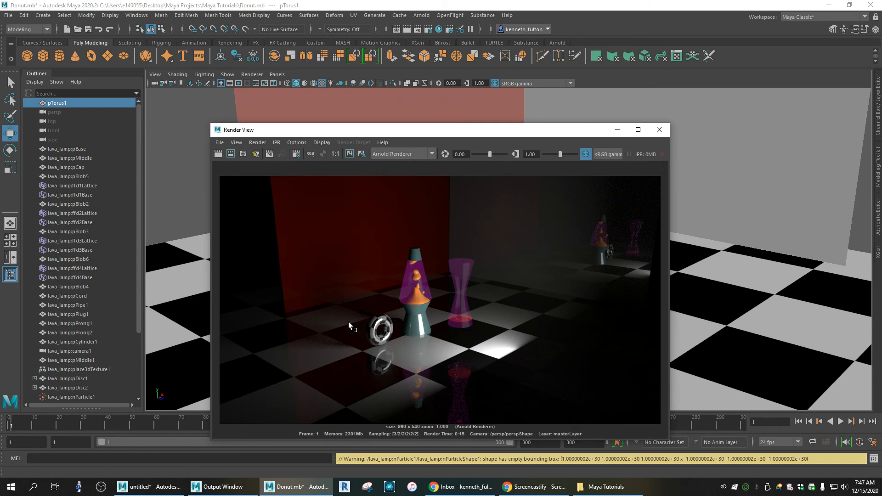
left_click(660, 130)
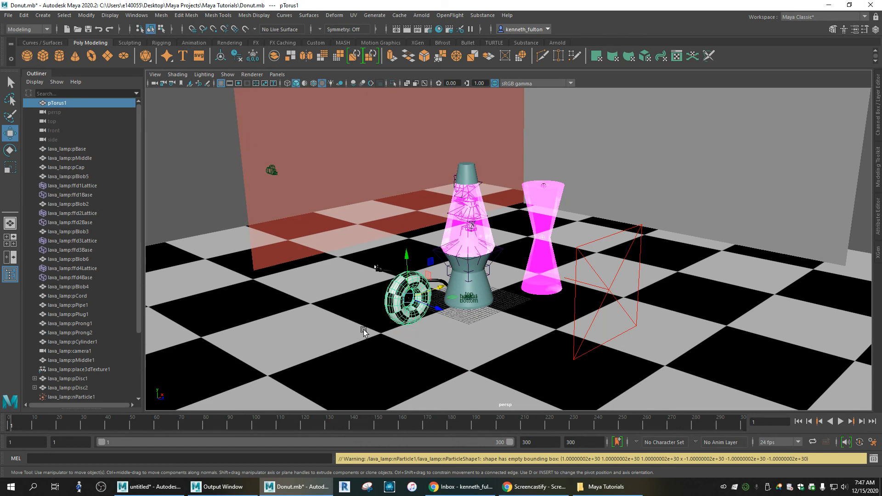